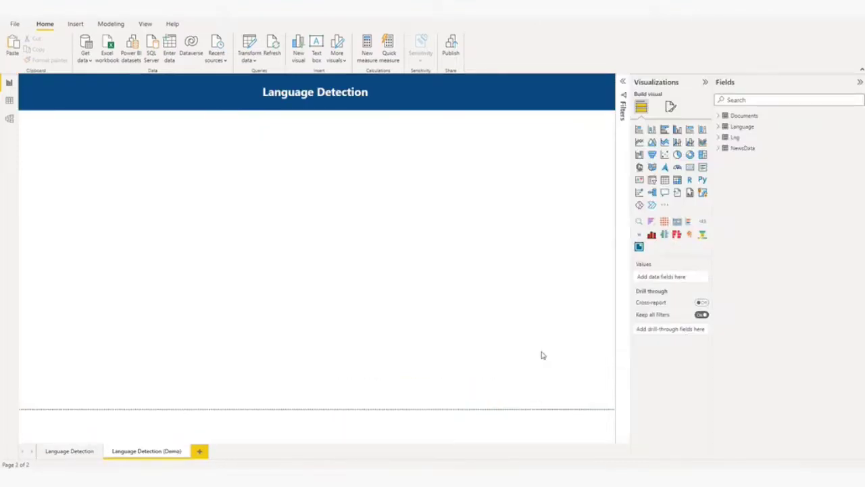
# Open the Lng query in Power Query Editor and select its Text column.
pyautogui.click(248, 60)
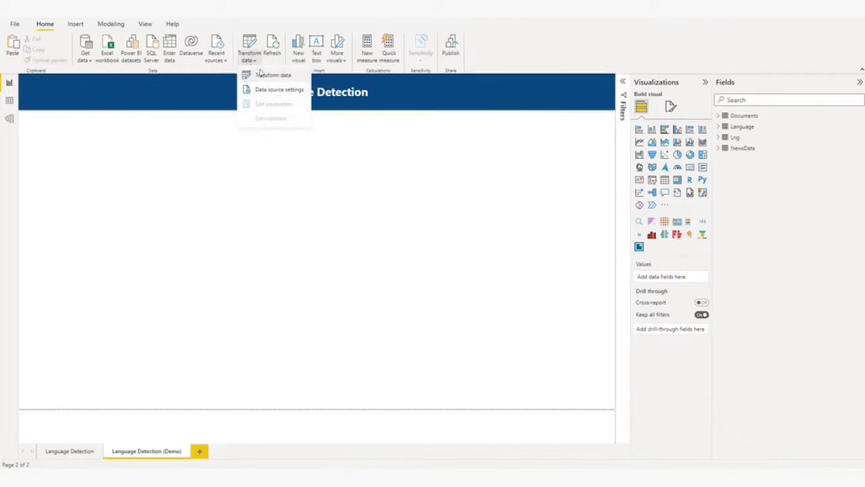
pyautogui.click(270, 77)
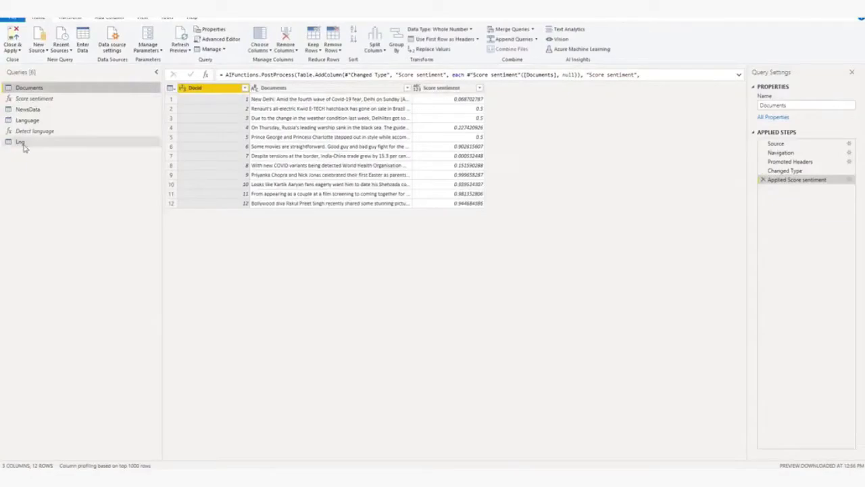
pyautogui.click(22, 143)
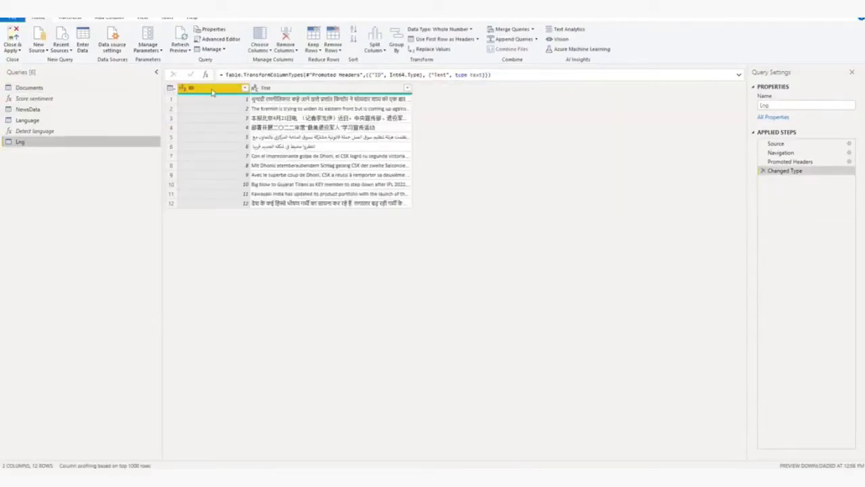
pyautogui.keyDown('ctrl'); pyautogui.click(282, 88); pyautogui.keyUp('ctrl')
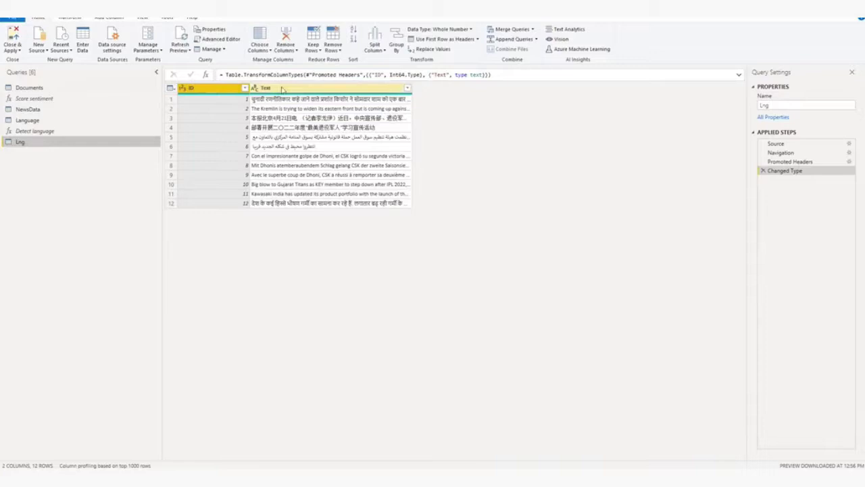
pyautogui.click(283, 88)
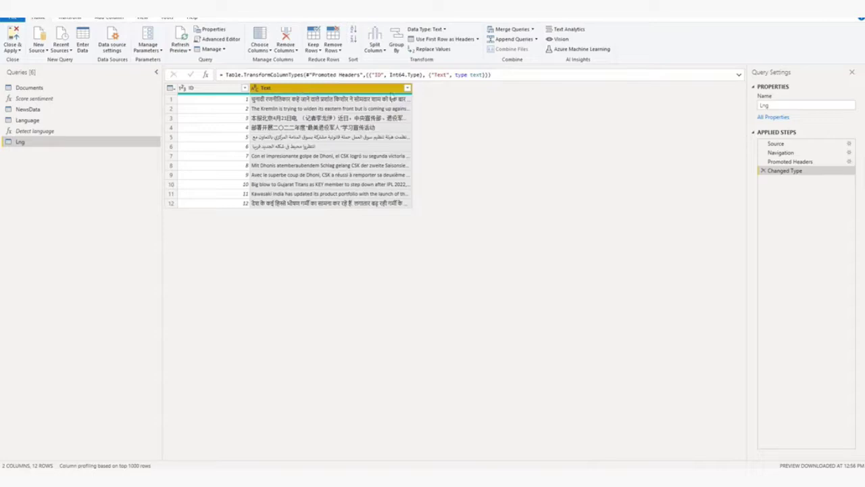
# Add Text Analytics' Detect language on the Text column, then Close & Apply to the report.
pyautogui.click(569, 31)
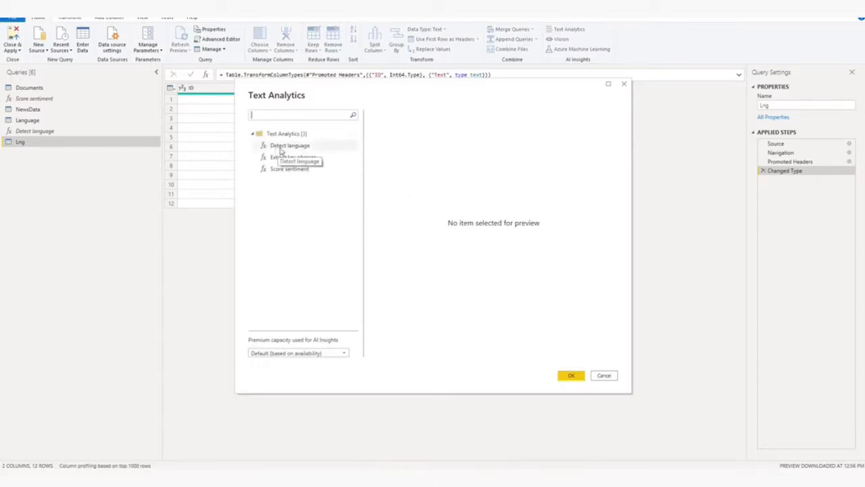
pyautogui.click(281, 150)
pyautogui.click(435, 179)
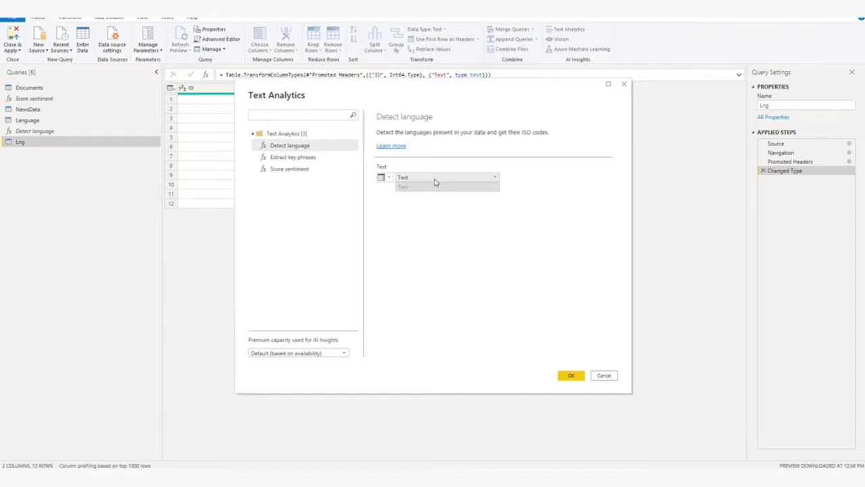
pyautogui.click(417, 188)
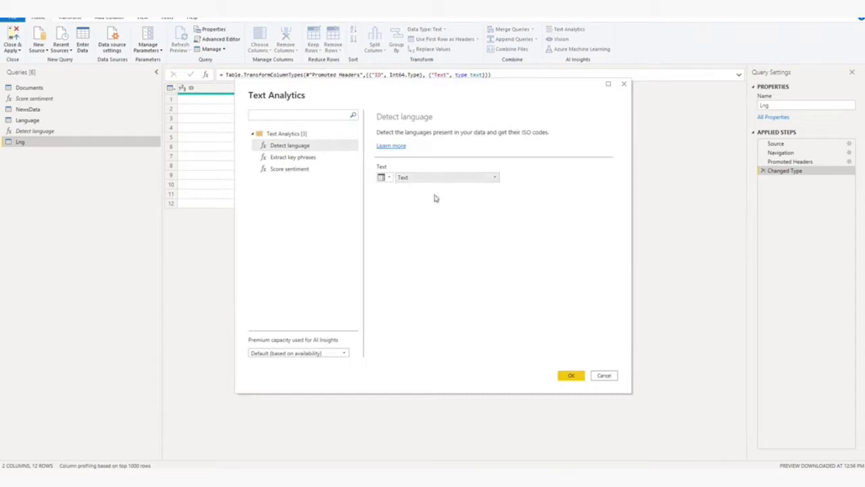
pyautogui.click(572, 376)
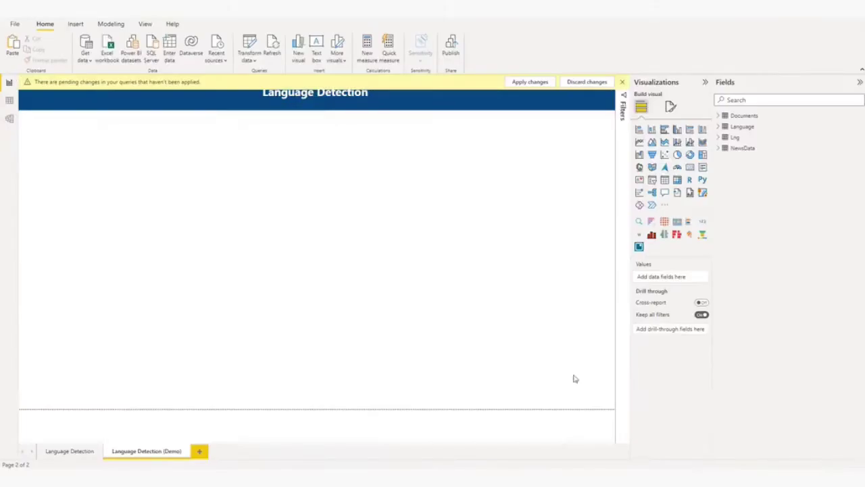
# Apply the pending query changes and show the Lng table in Data view.
pyautogui.click(539, 82)
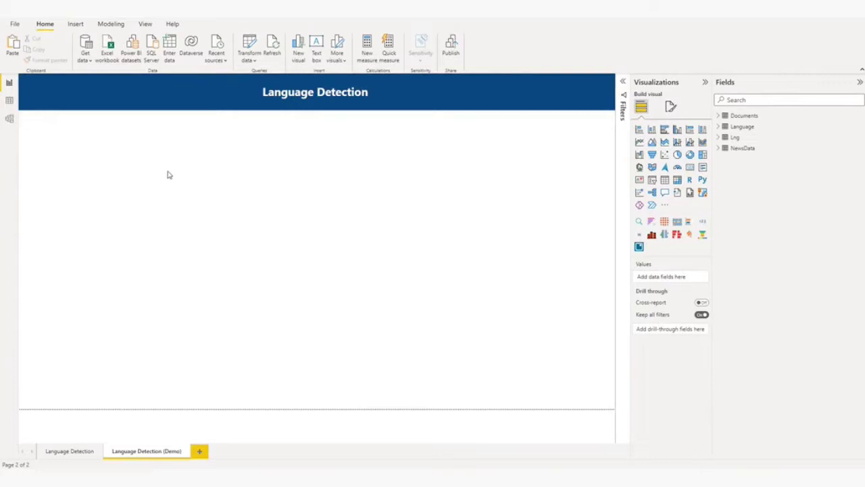
pyautogui.click(10, 102)
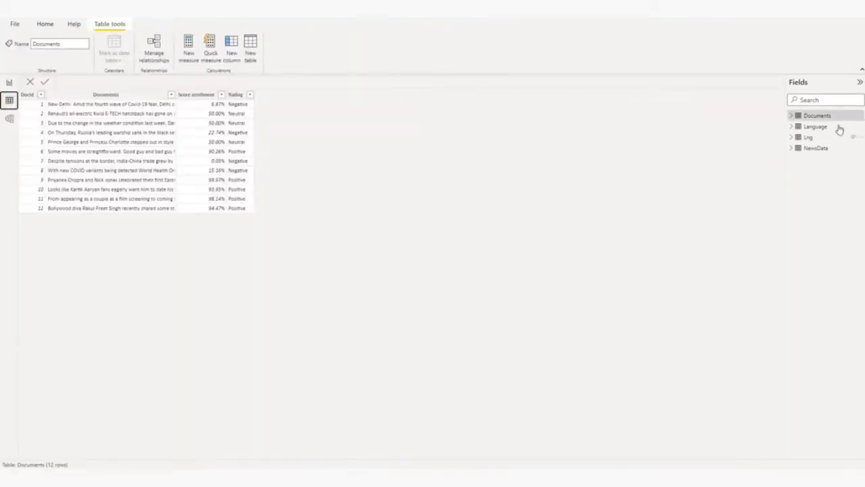
pyautogui.click(809, 137)
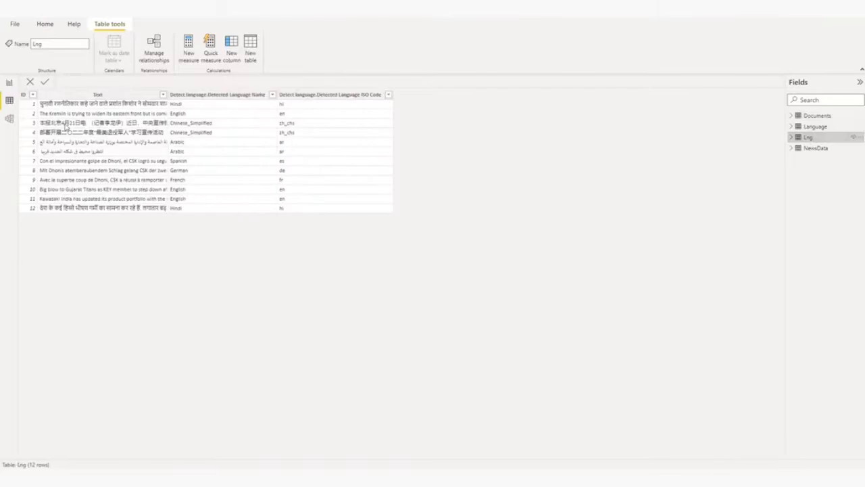
# Check the Text, Detected Language Name and ISO Code columns, then return to Report view.
pyautogui.click(23, 96)
pyautogui.click(87, 96)
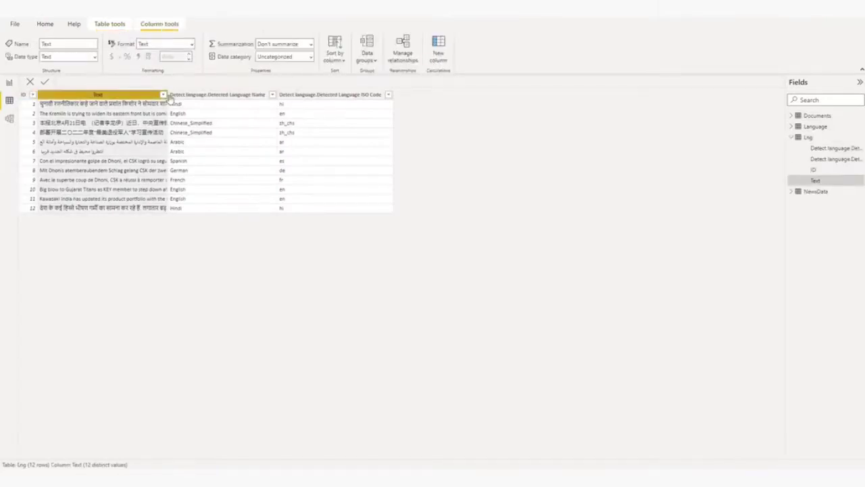
pyautogui.click(202, 96)
pyautogui.click(332, 96)
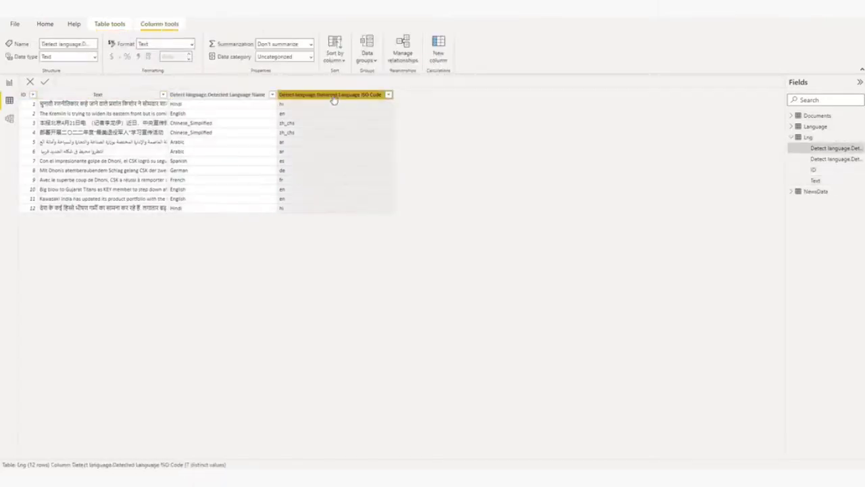
pyautogui.click(242, 97)
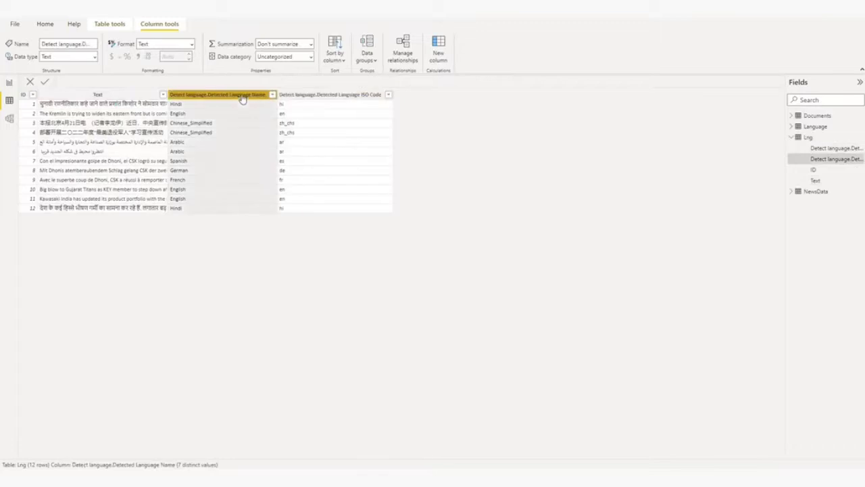
pyautogui.click(341, 100)
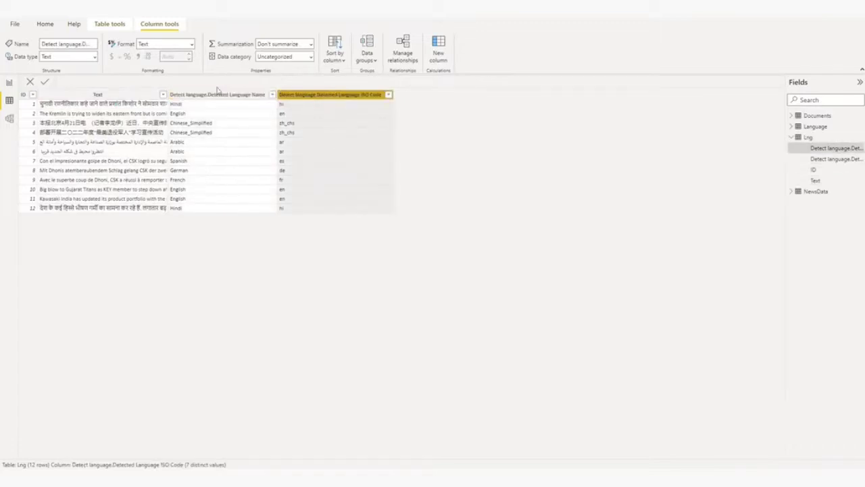
pyautogui.click(9, 83)
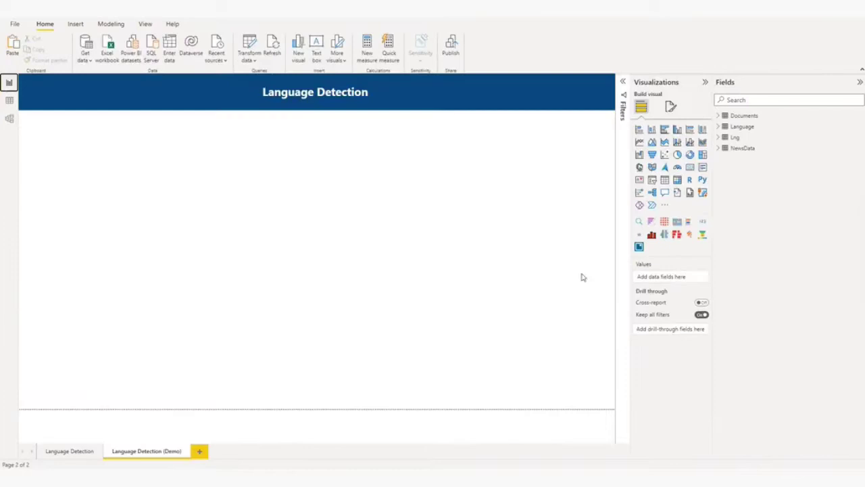
# Add a treemap as a full-width short strip at the top of the page.
pyautogui.click(703, 156)
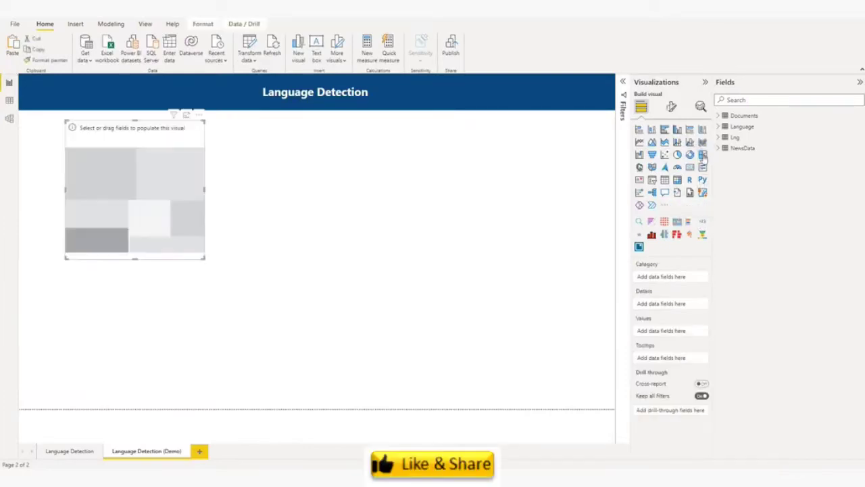
pyautogui.moveTo(108, 192); pyautogui.dragTo(62, 186)
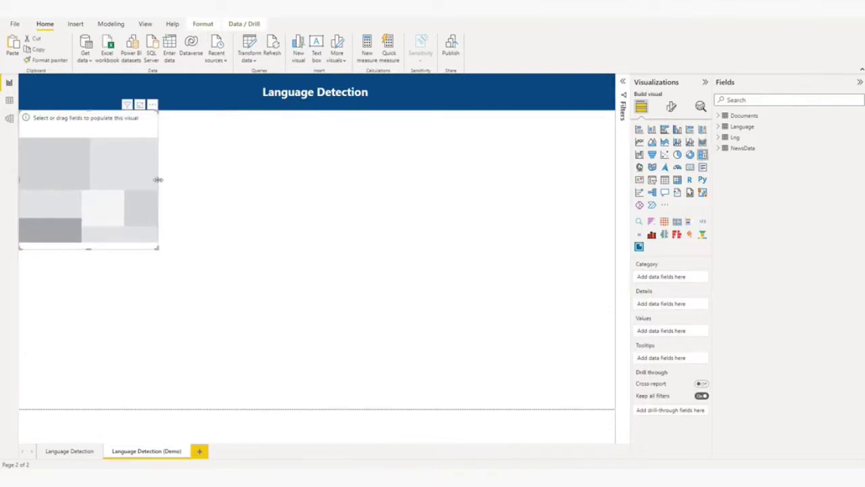
pyautogui.moveTo(158, 179); pyautogui.dragTo(615, 180)
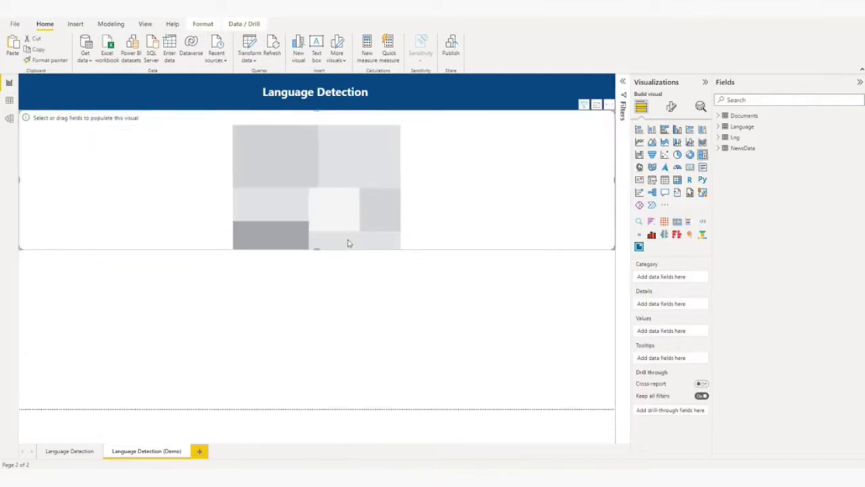
pyautogui.moveTo(316, 248); pyautogui.dragTo(338, 144)
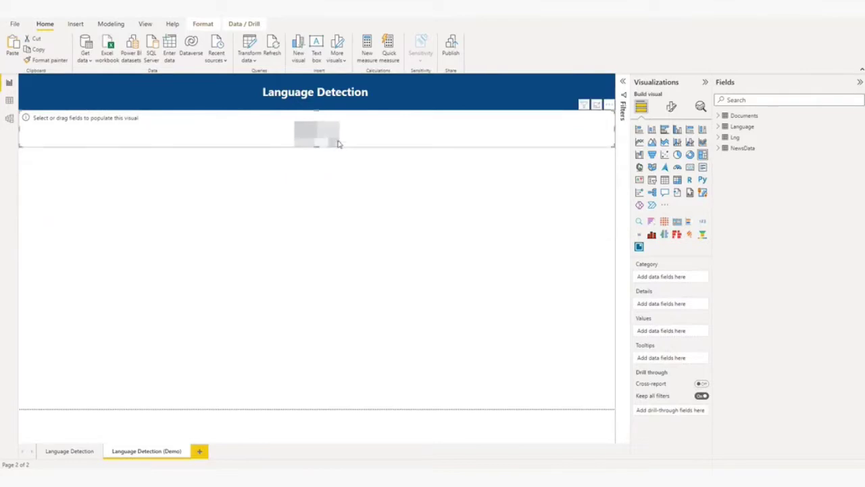
# Set treemap Category to Detected Language Name, Values to count of ID, with data labels.
pyautogui.click(719, 138)
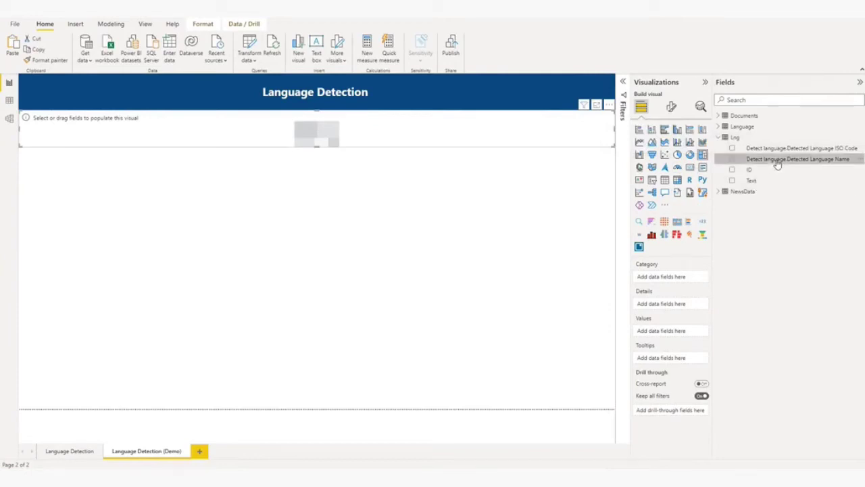
pyautogui.moveTo(776, 161)
pyautogui.mouseDown()
pyautogui.moveTo(749, 175)
pyautogui.moveTo(670, 277)
pyautogui.mouseUp()
pyautogui.moveTo(749, 169)
pyautogui.mouseDown()
pyautogui.moveTo(669, 309)
pyautogui.moveTo(667, 336)
pyautogui.mouseUp()
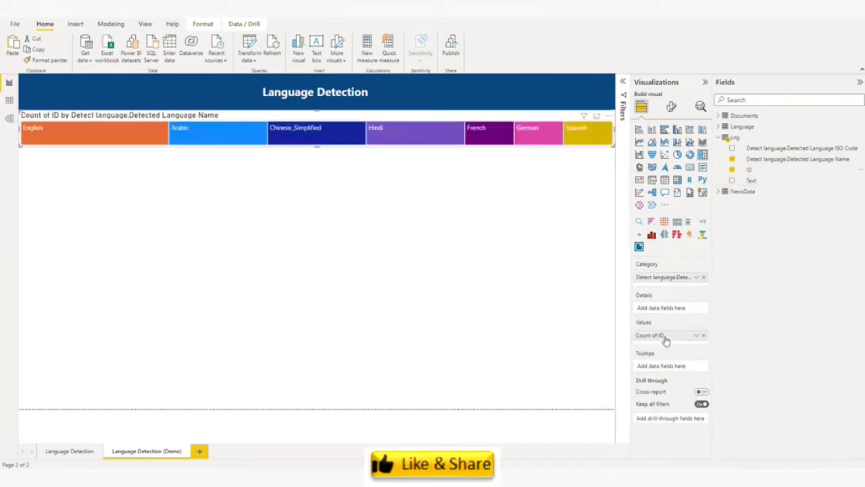
pyautogui.click(701, 207)
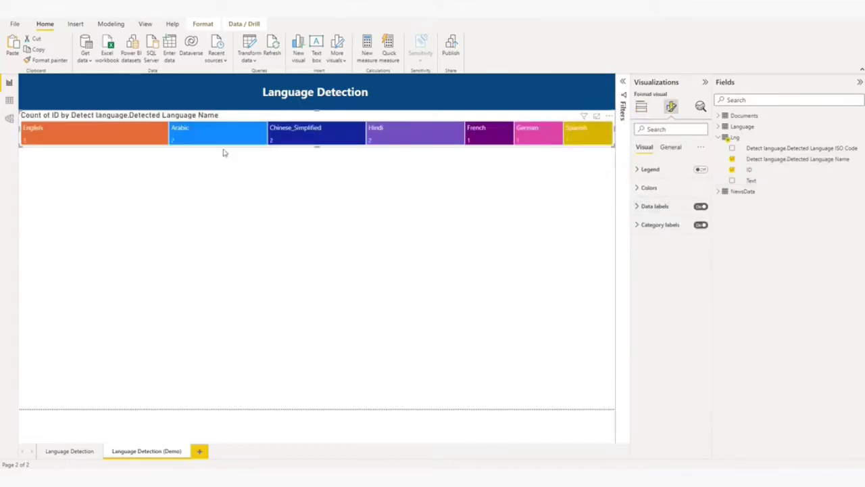
pyautogui.moveTo(315, 147); pyautogui.dragTo(315, 160)
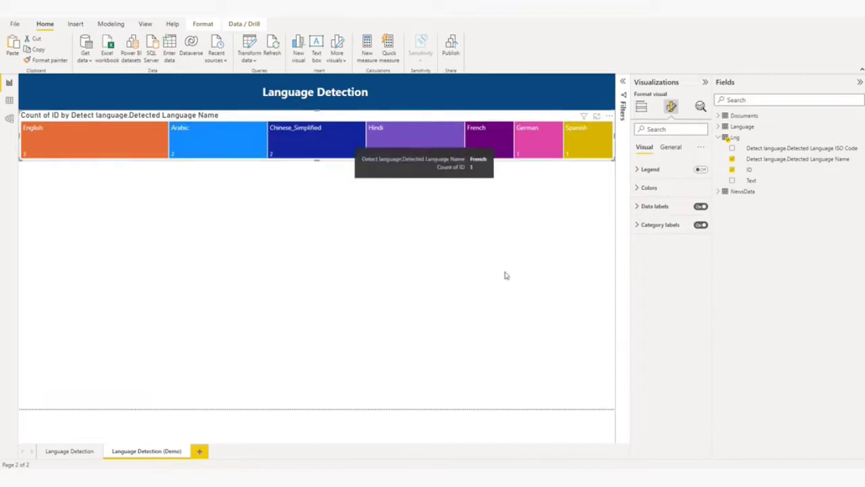
pyautogui.click(500, 240)
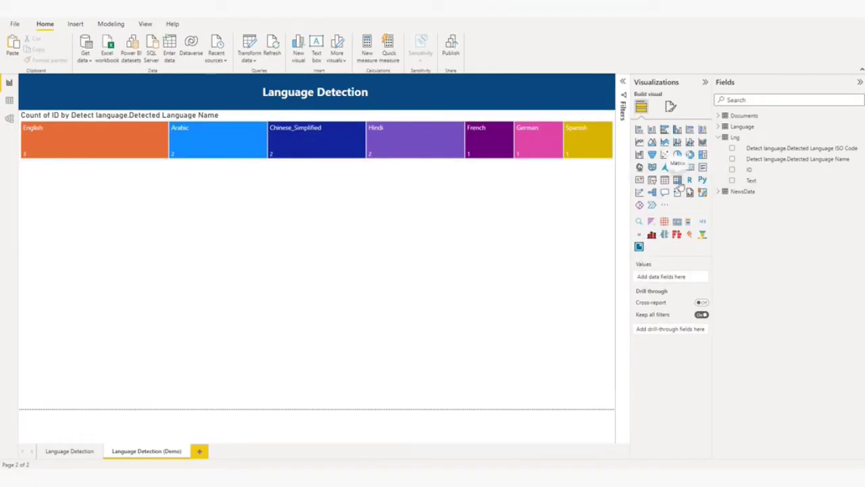
# Add a table with Text, Detected Language Name and Detected Language ISO Code columns.
pyautogui.click(665, 180)
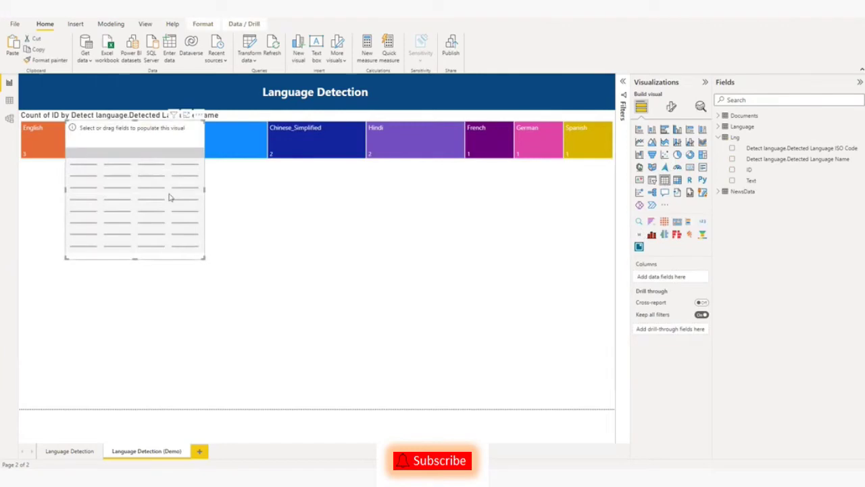
pyautogui.moveTo(170, 194); pyautogui.dragTo(150, 255)
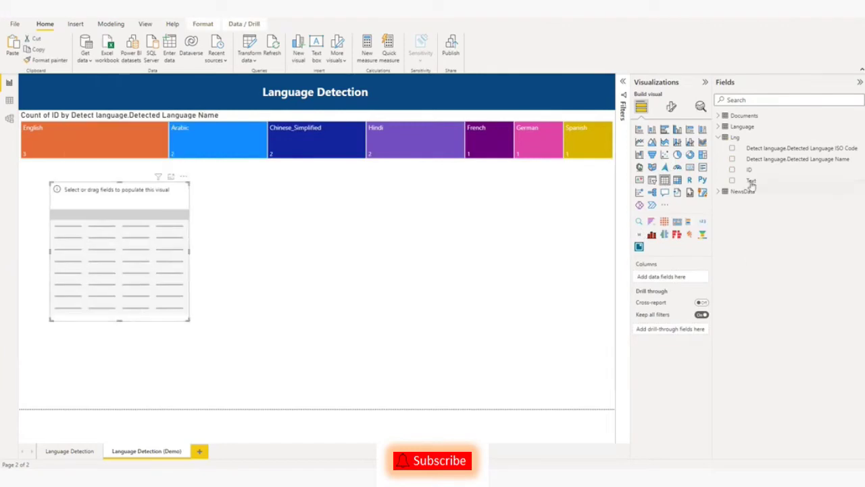
pyautogui.moveTo(751, 182); pyautogui.dragTo(663, 282)
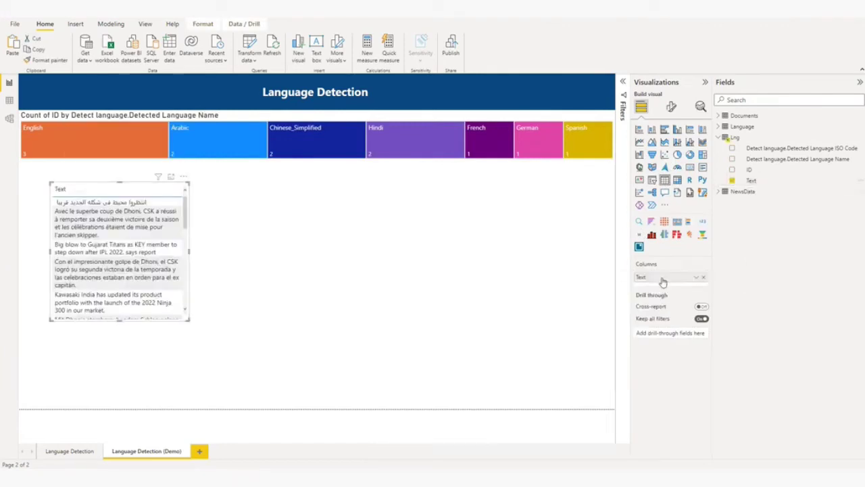
pyautogui.moveTo(770, 160); pyautogui.dragTo(668, 288)
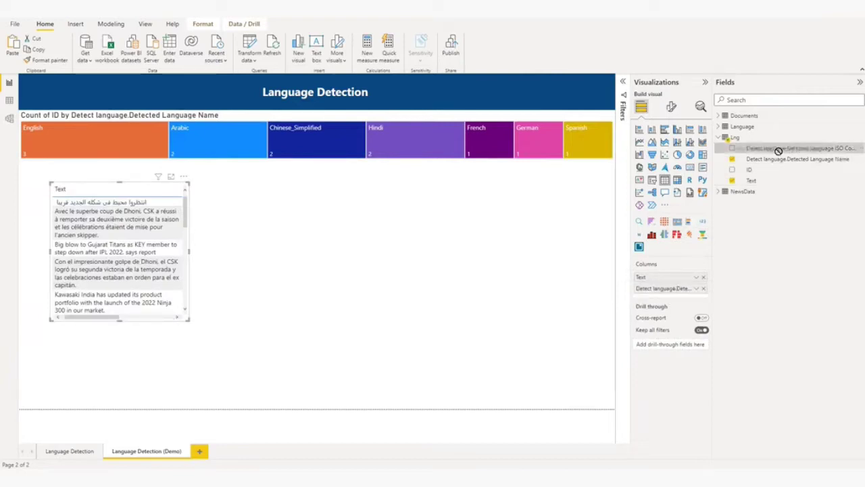
pyautogui.moveTo(776, 148)
pyautogui.mouseDown()
pyautogui.moveTo(683, 308)
pyautogui.moveTo(679, 301)
pyautogui.mouseUp()
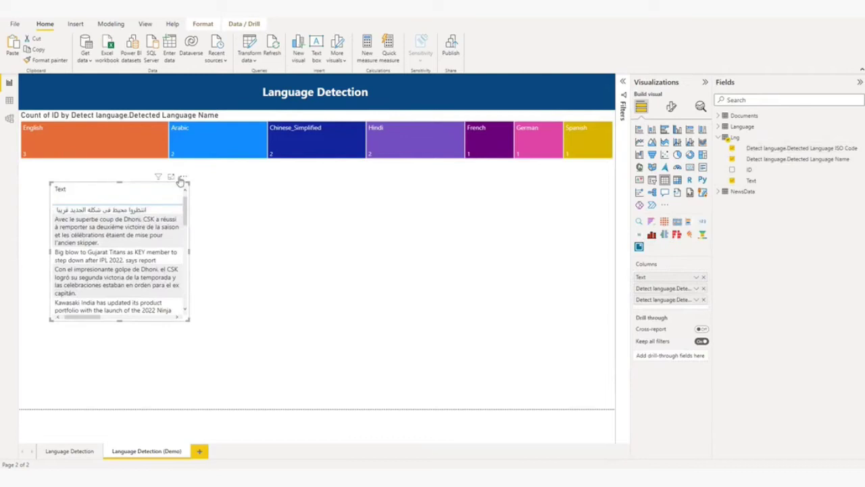
# Stretch the table full-width and tall under the treemap, and narrow its Text column.
pyautogui.moveTo(182, 184); pyautogui.dragTo(151, 163)
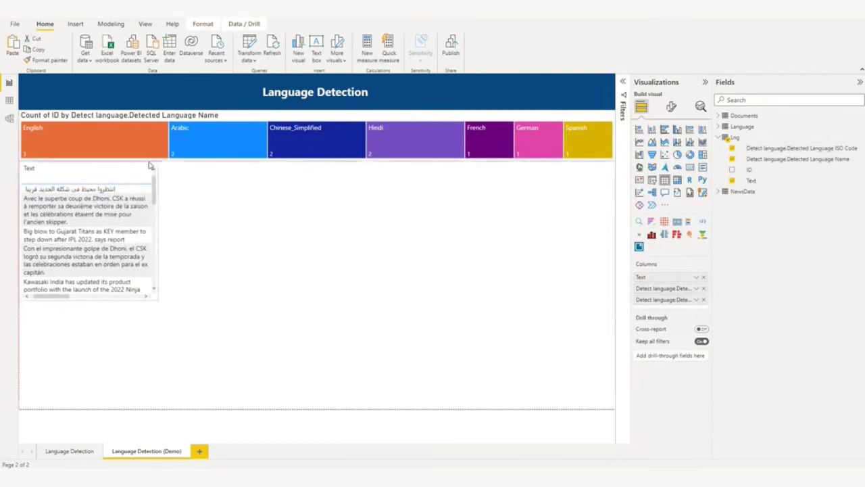
pyautogui.moveTo(158, 230); pyautogui.dragTo(610, 254)
pyautogui.moveTo(226, 408)
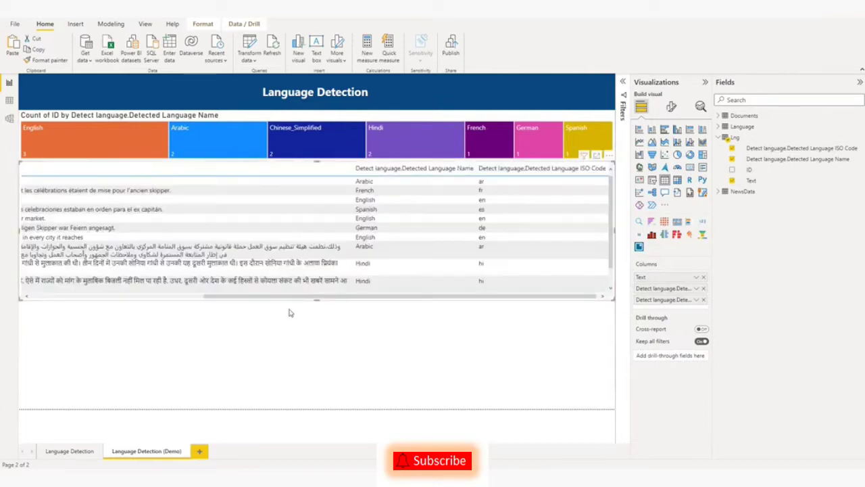
pyautogui.moveTo(315, 301); pyautogui.dragTo(319, 411)
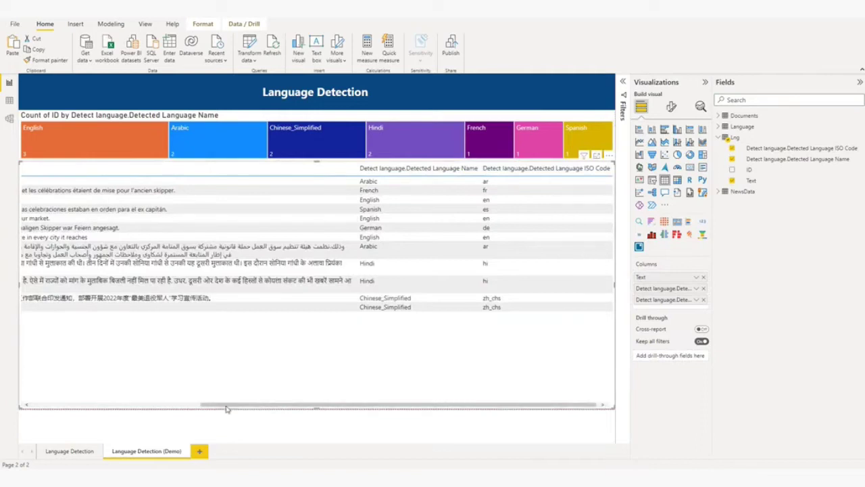
pyautogui.moveTo(227, 408); pyautogui.dragTo(109, 409)
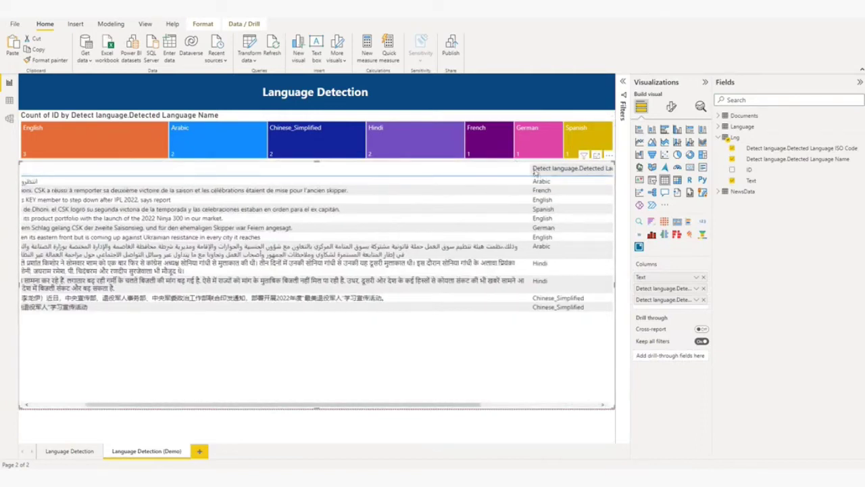
pyautogui.moveTo(532, 169); pyautogui.dragTo(297, 169)
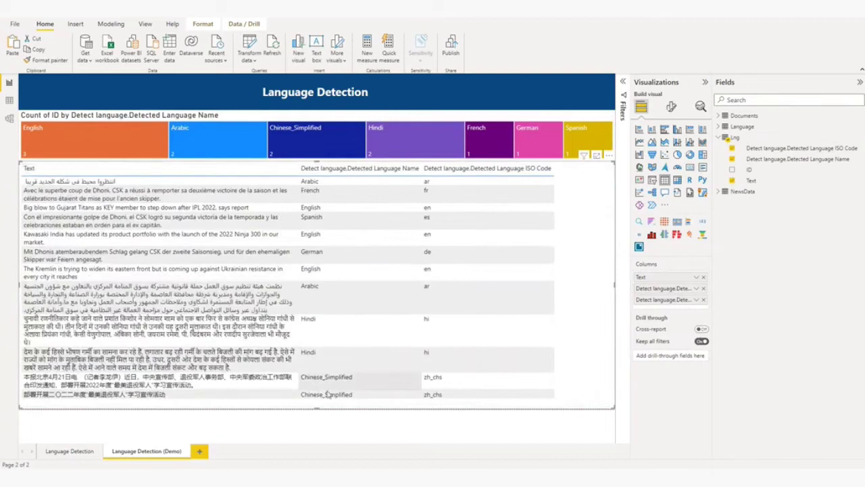